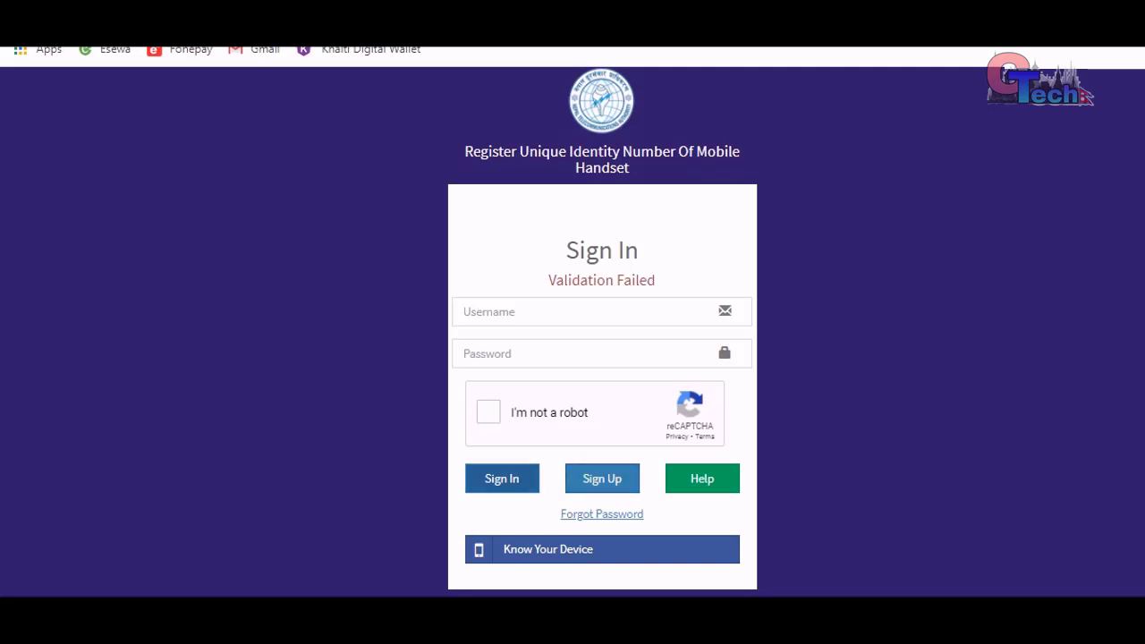
- Begin a new Individual Application, keeping the applicant type as Nepali
click(602, 478)
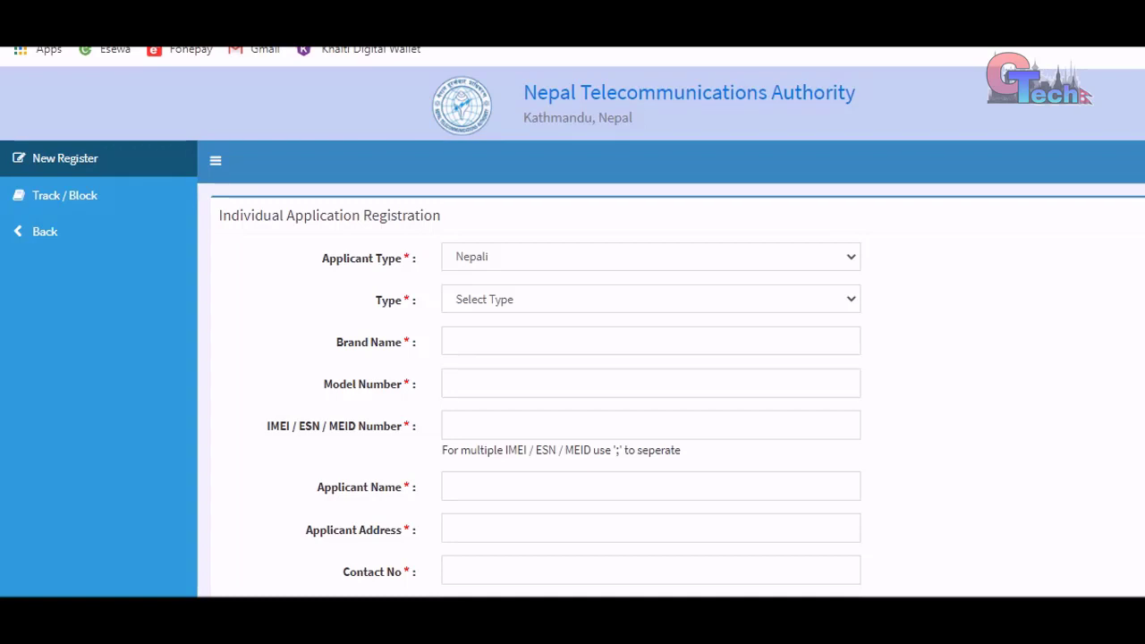
click(650, 257)
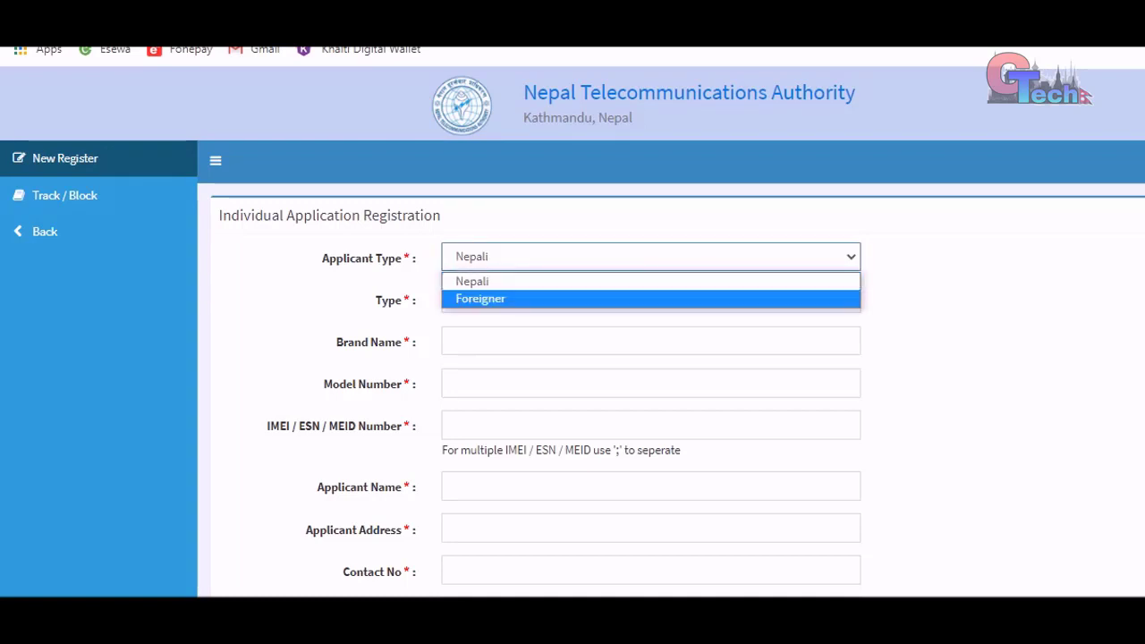
key(Return)
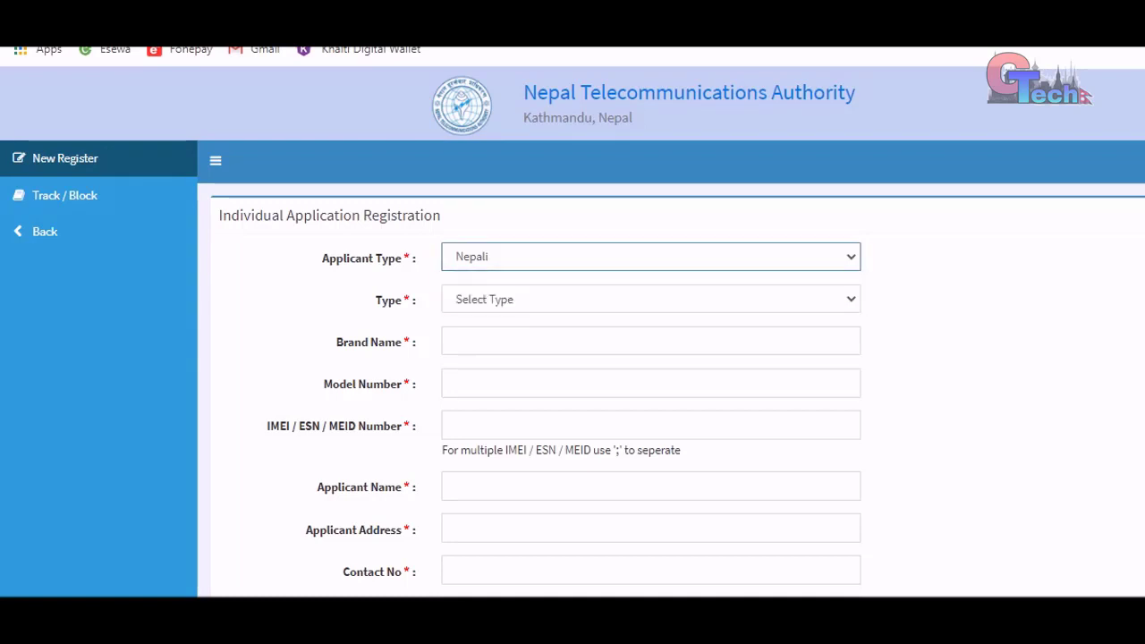
- Set the number Type dropdown to IMEI
click(650, 299)
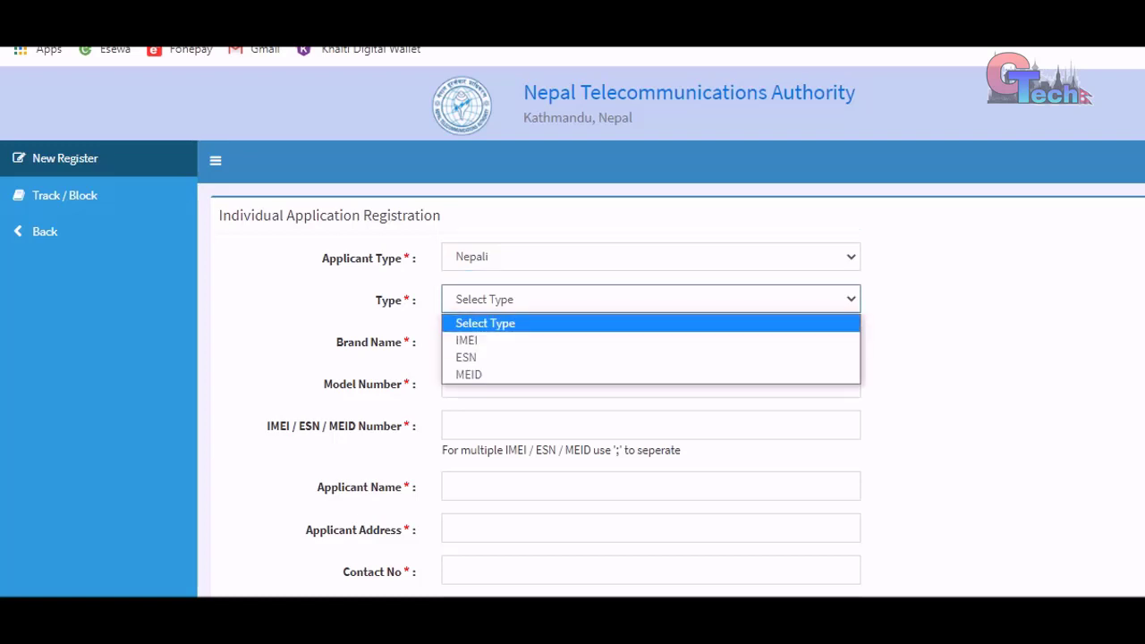
key(Down)
key(Down)
key(Up)
key(Up)
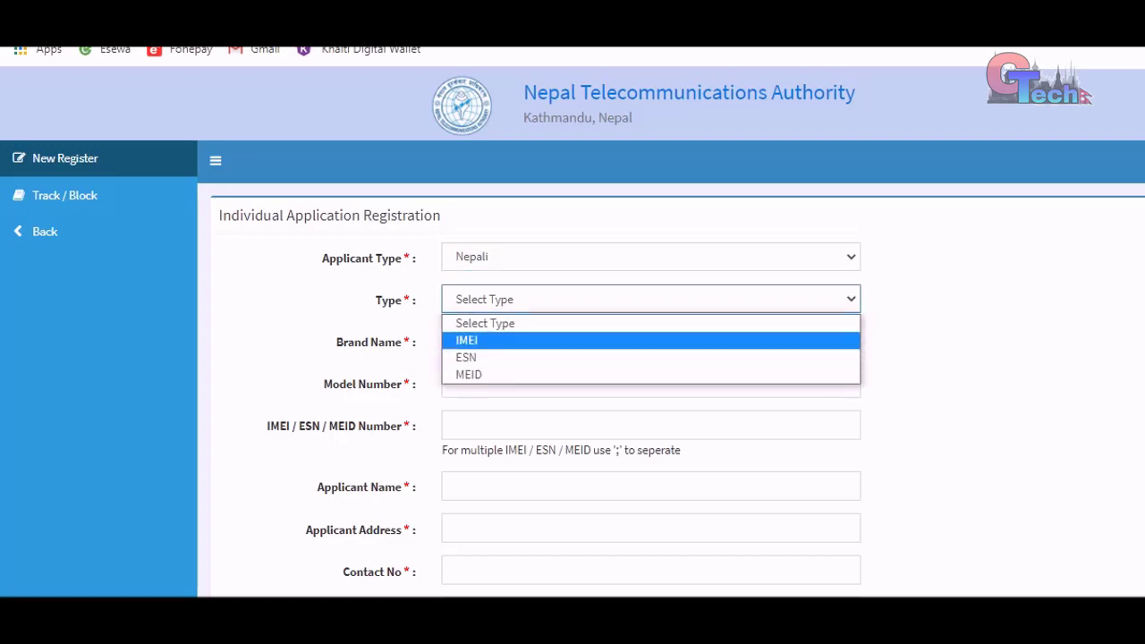
key(Return)
click(651, 341)
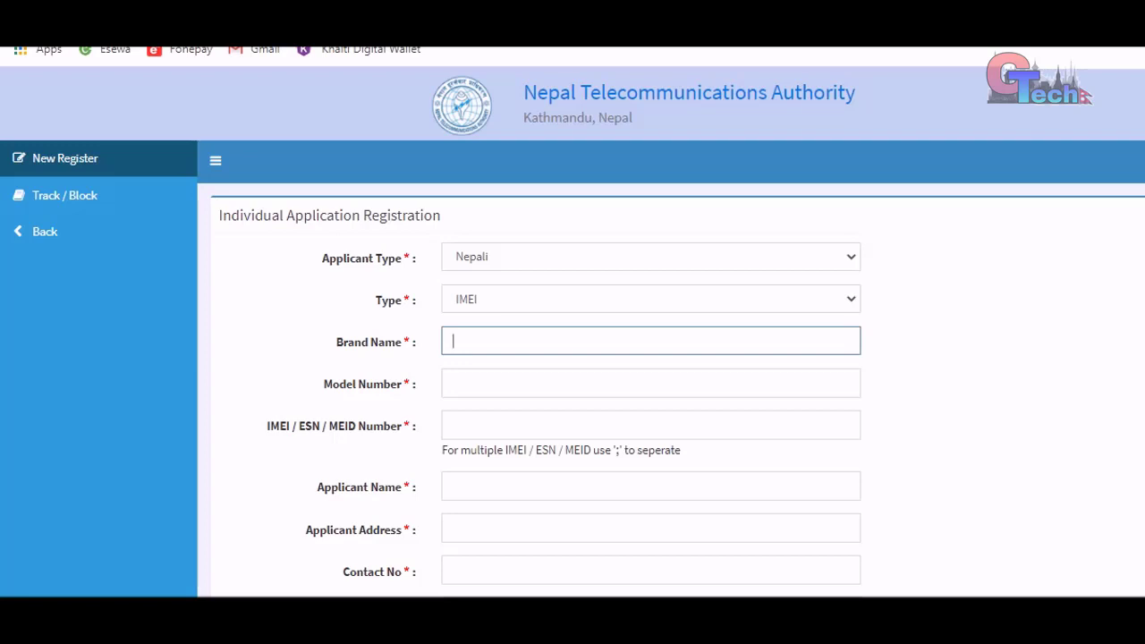
- Enter brand name 'samsung', followed by the device's model number and the handset's IMEI number
text(samsung)
click(650, 383)
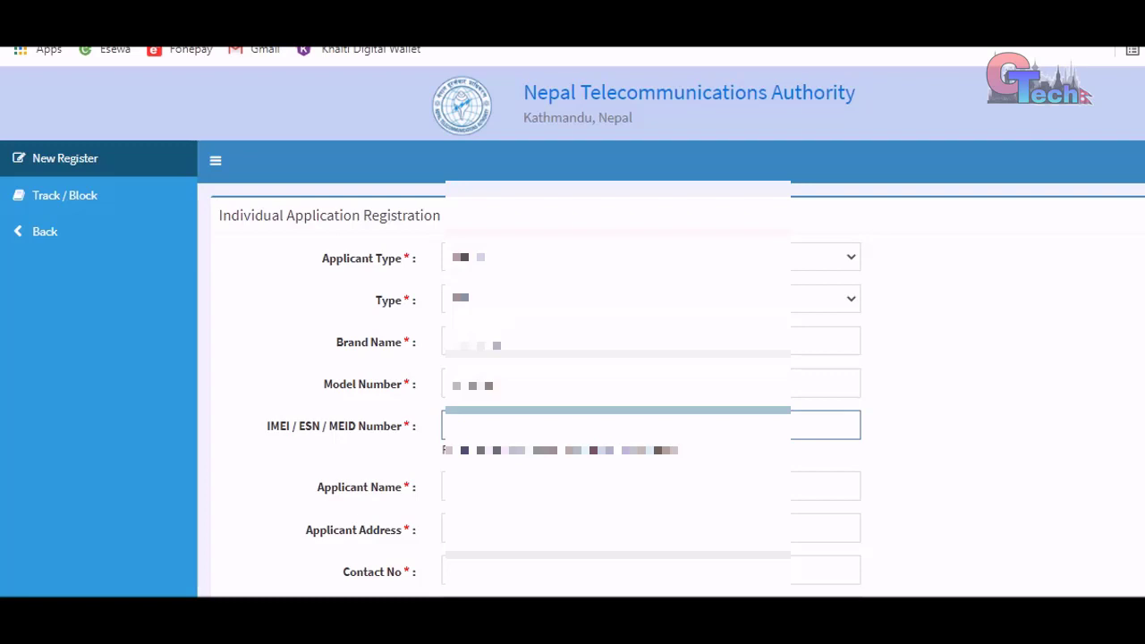
- Fill in the applicant's name, home address and mobile contact number
click(651, 486)
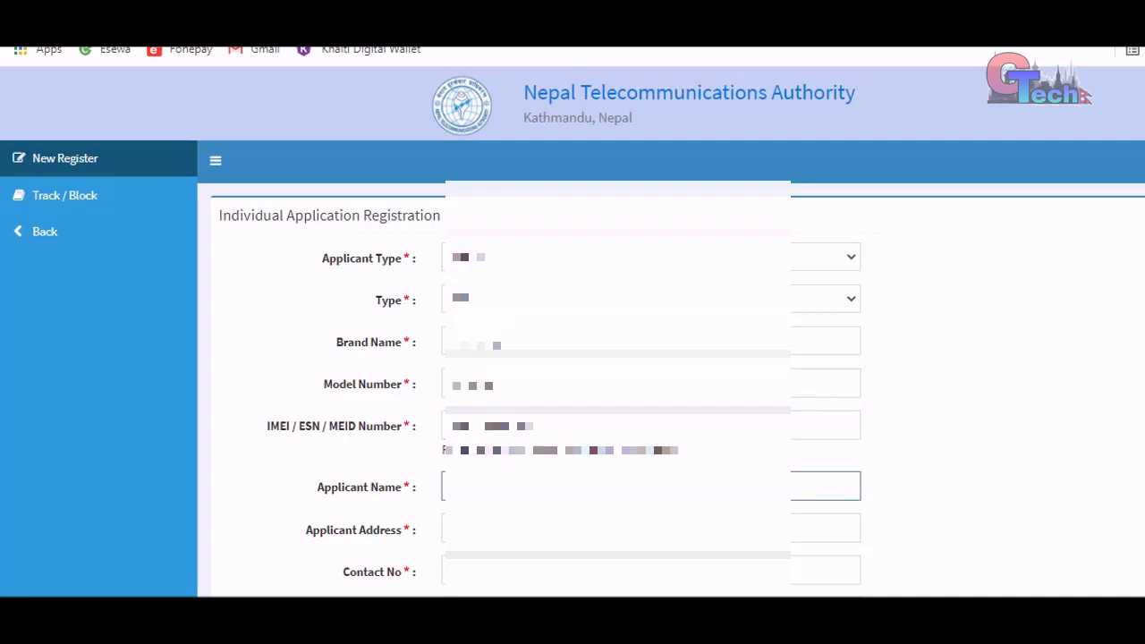
text(Subha)
key(Tab)
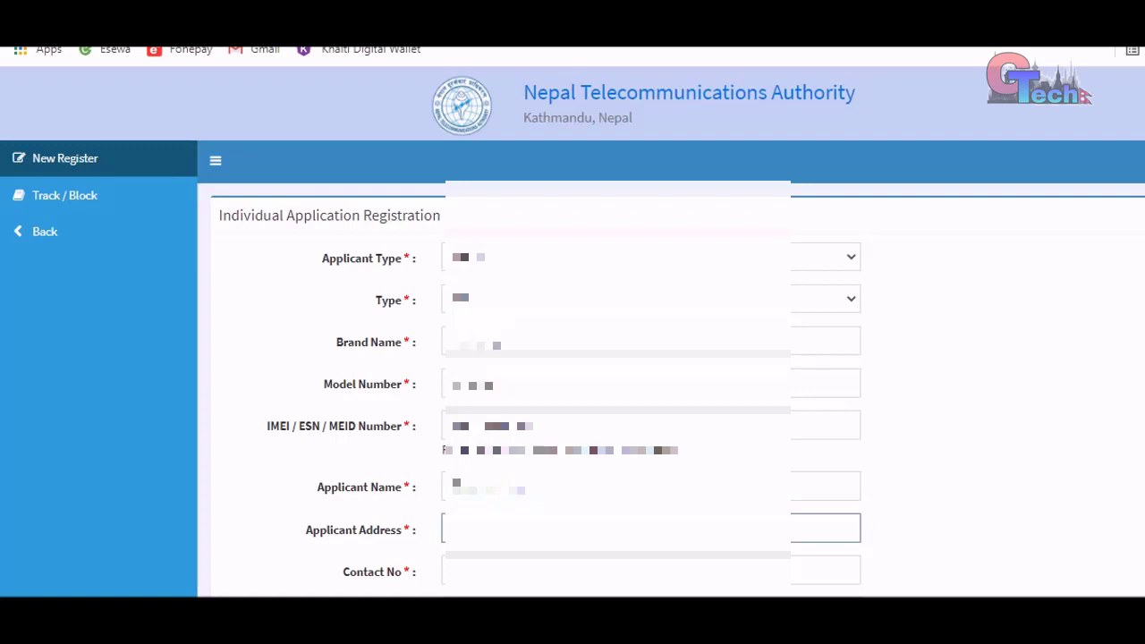
text(Kathma)
text(ndu, Nepal)
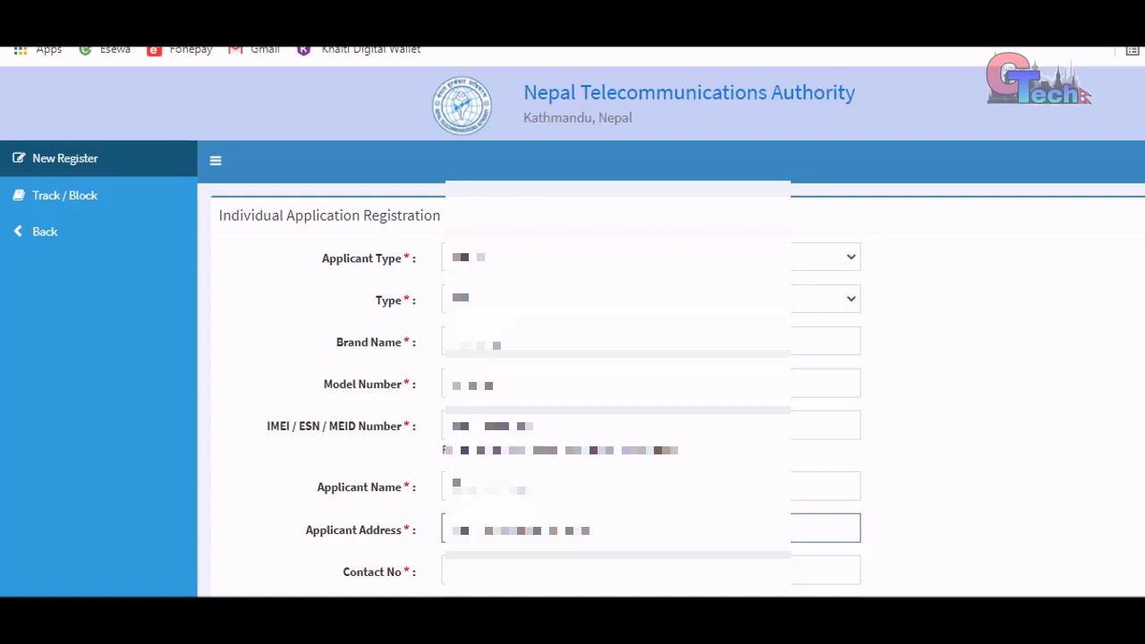
text(du Nepa)
click(644, 570)
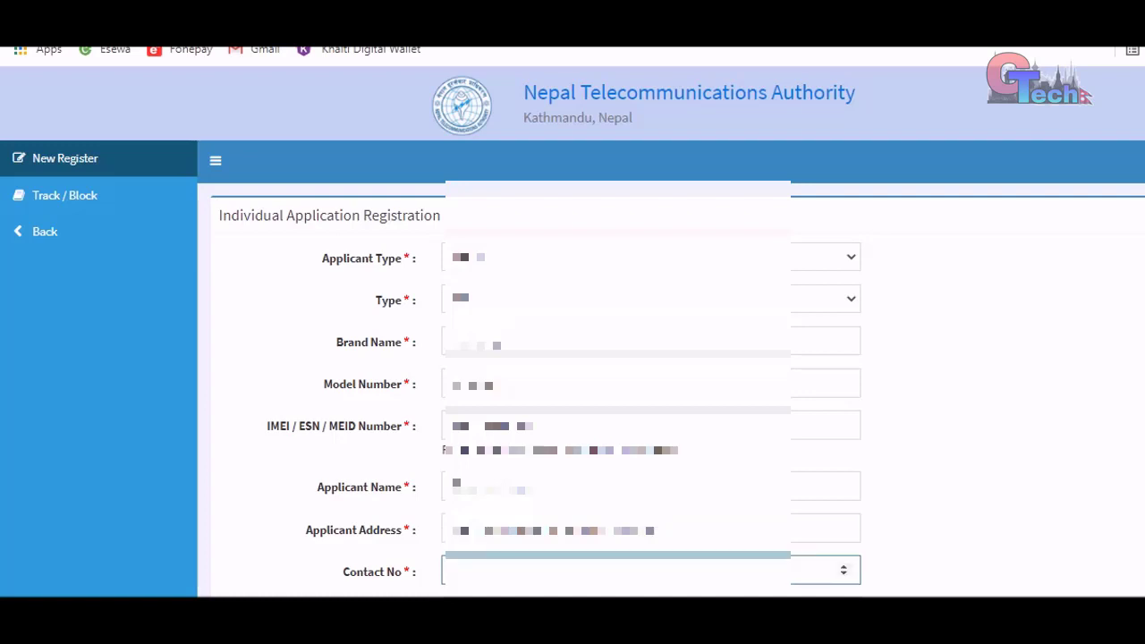
scroll(573, 358, down, 1)
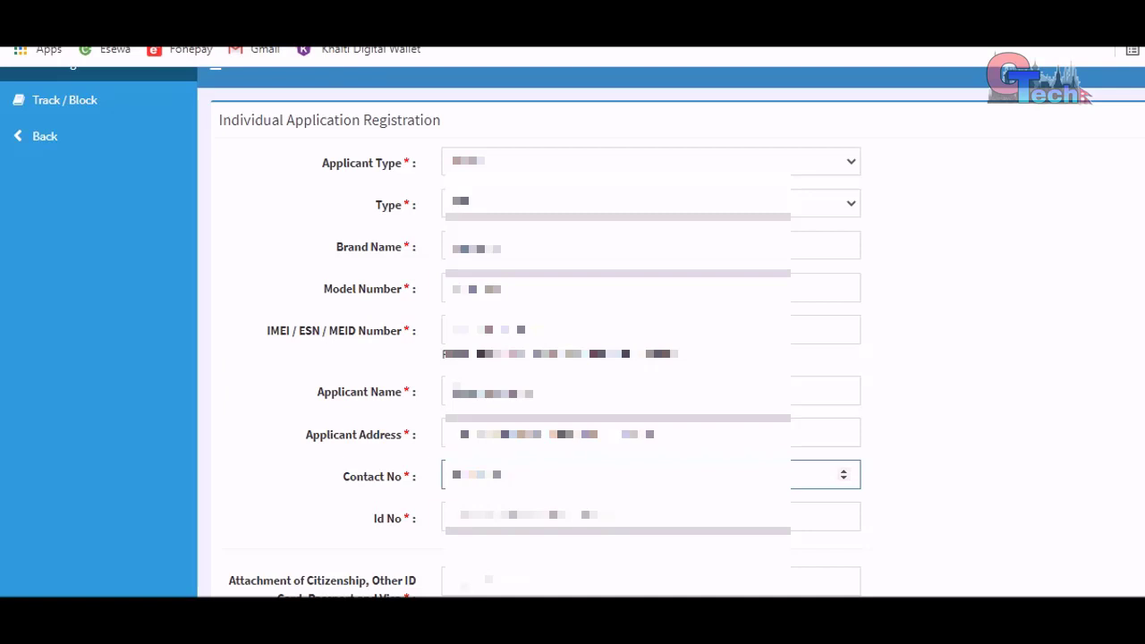
- Enter the applicant's ID number and move to the citizenship attachment field
click(650, 516)
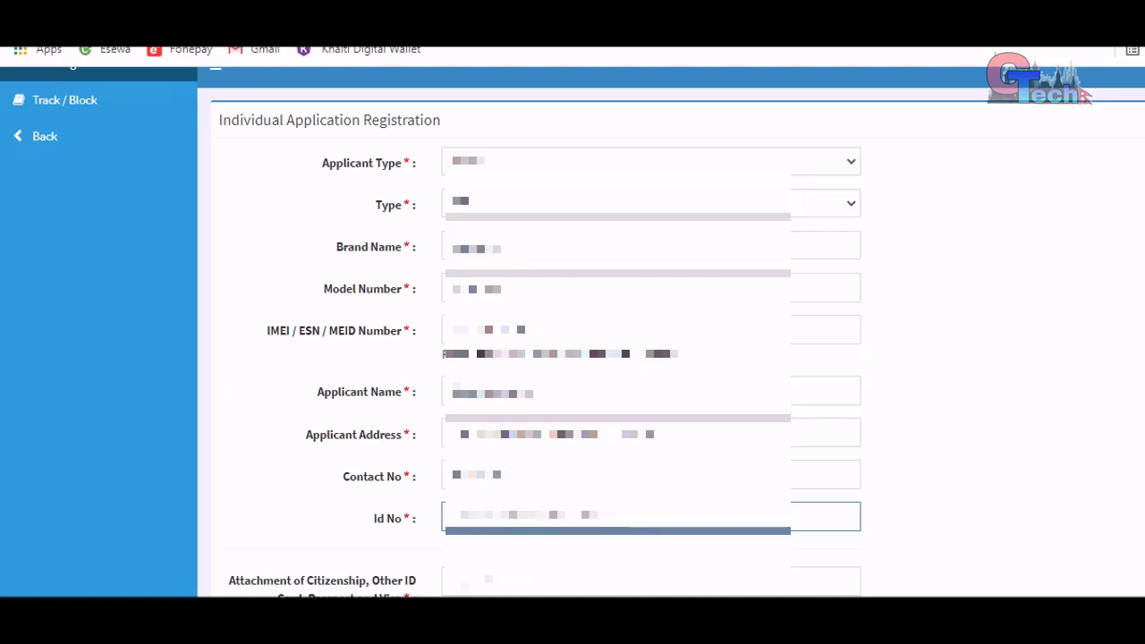
key(Tab)
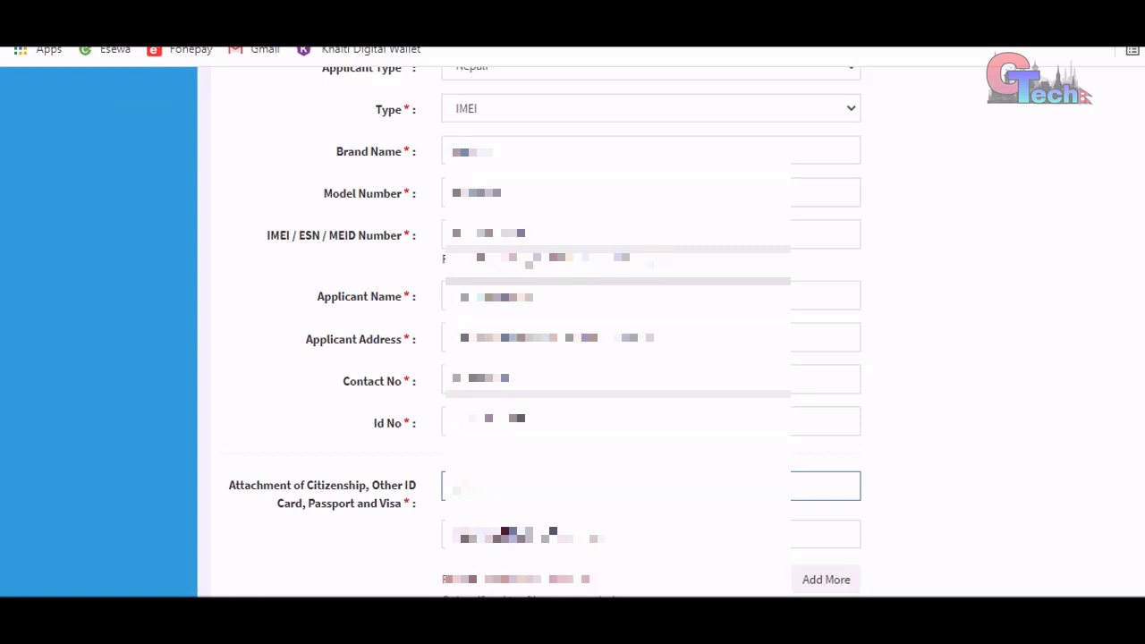
text(12)
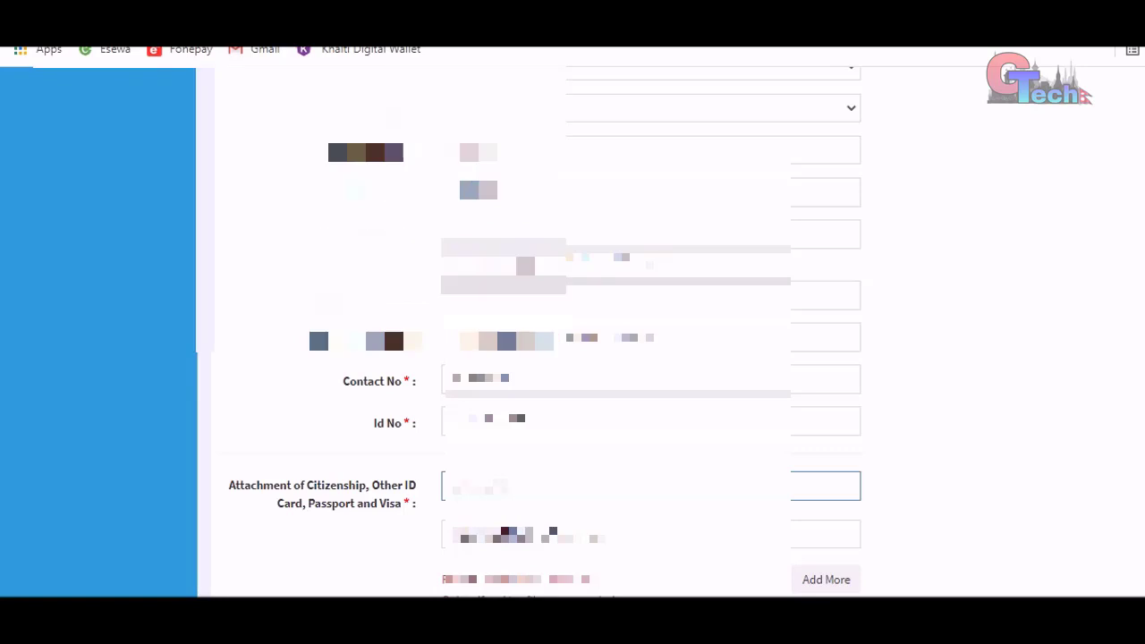
- Attach the CTZN citizenship image to the first attachment row, then add a second row
scroll(573, 358, down, 1)
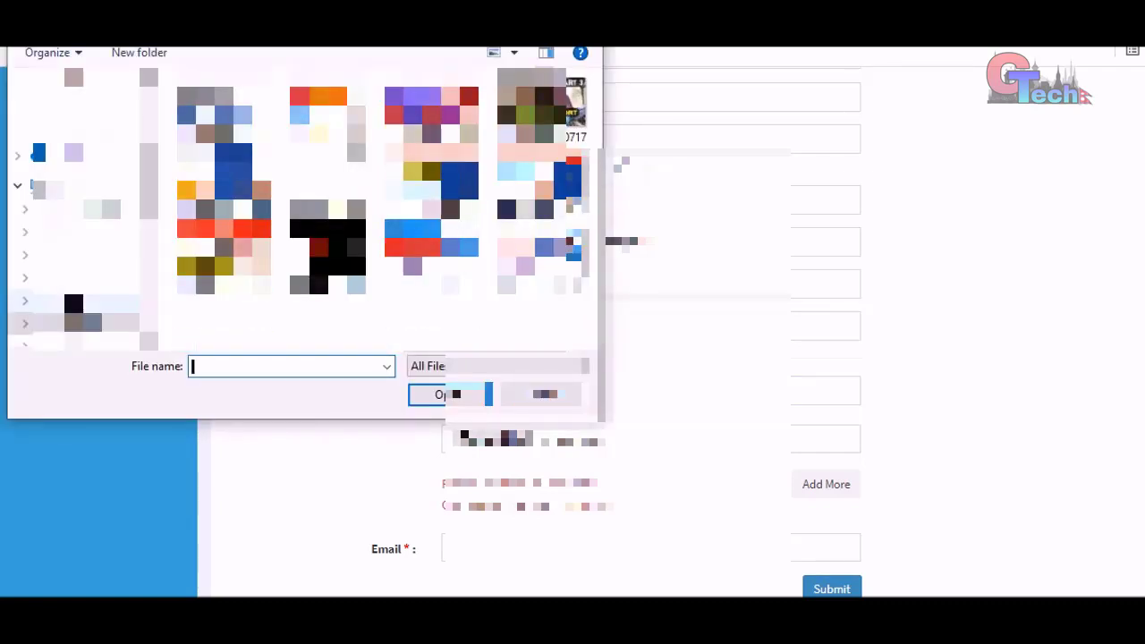
scroll(432, 179, up, 5)
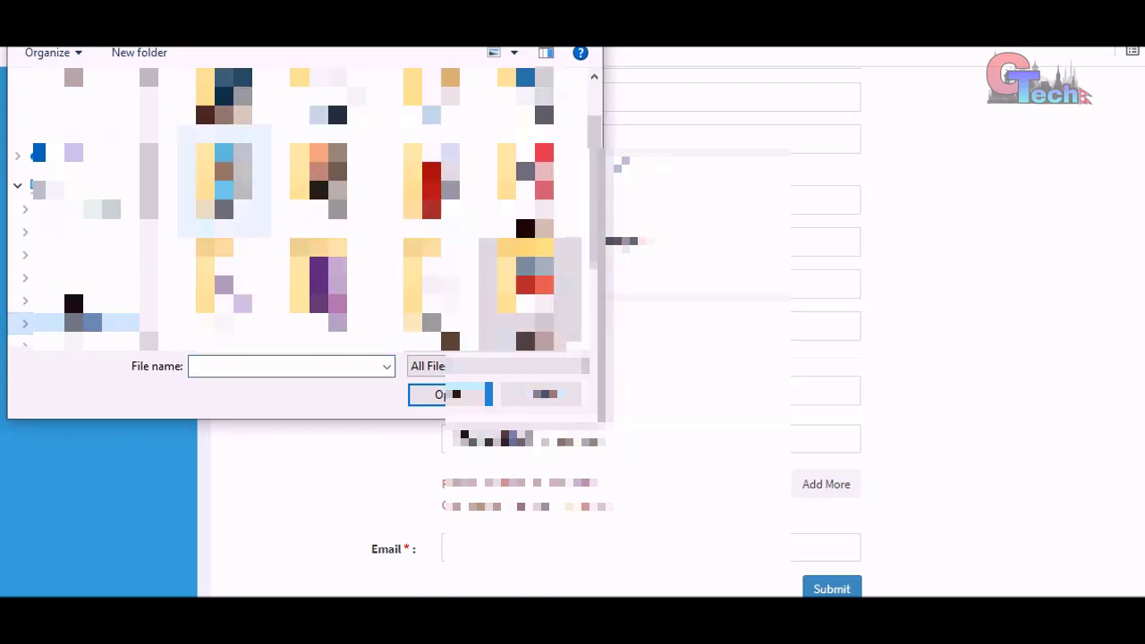
scroll(432, 179, down, 2)
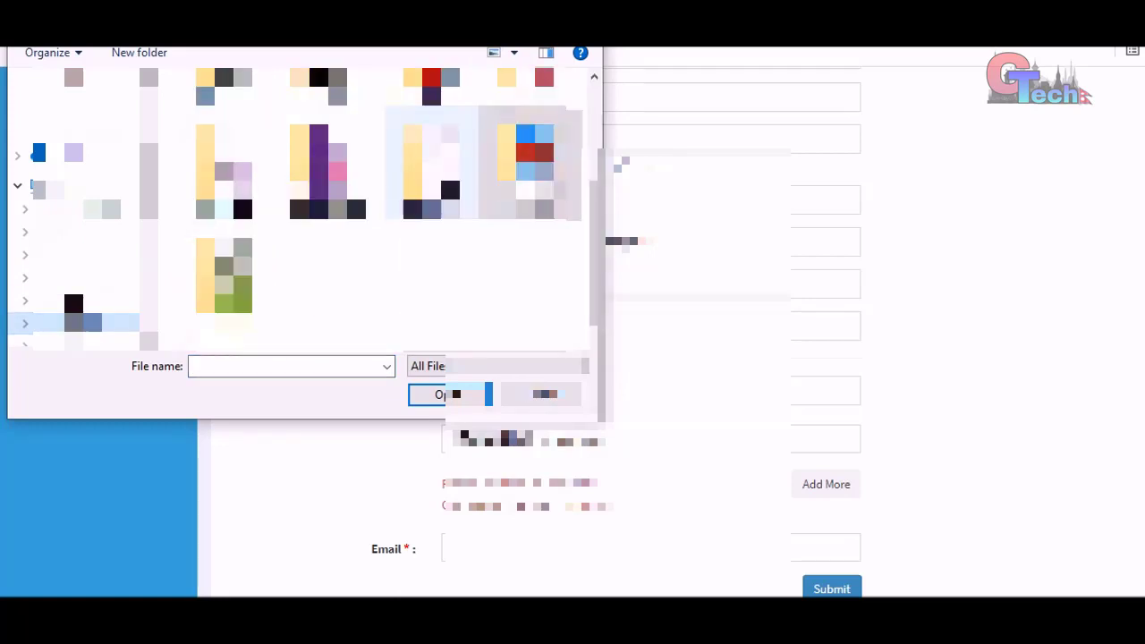
scroll(304, 197, up, 2)
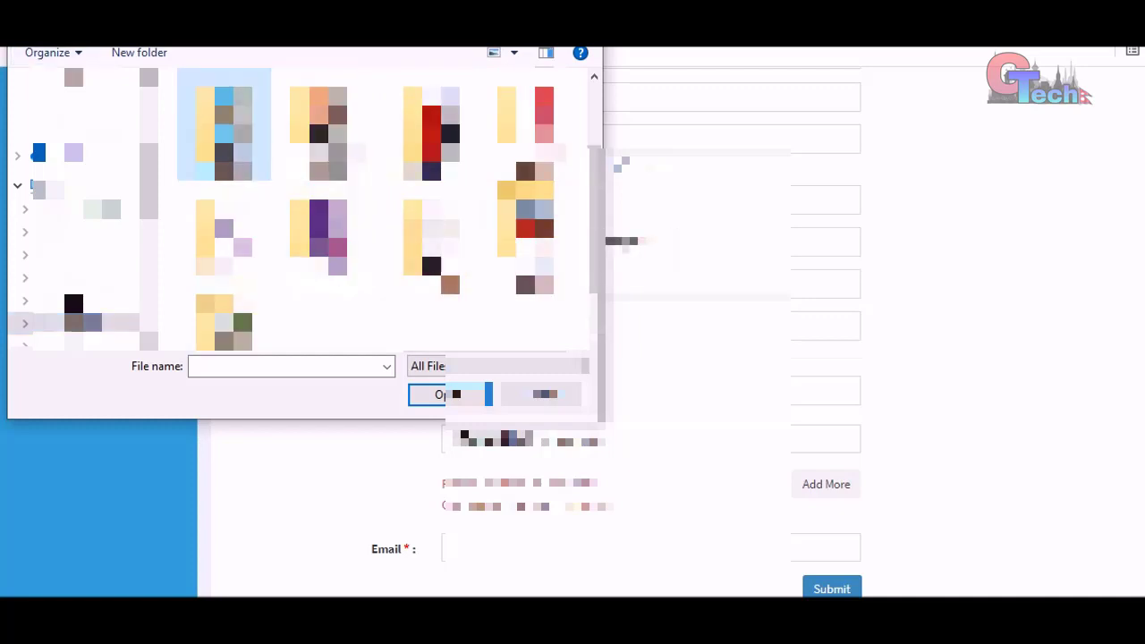
double_click(188, 142)
click(188, 143)
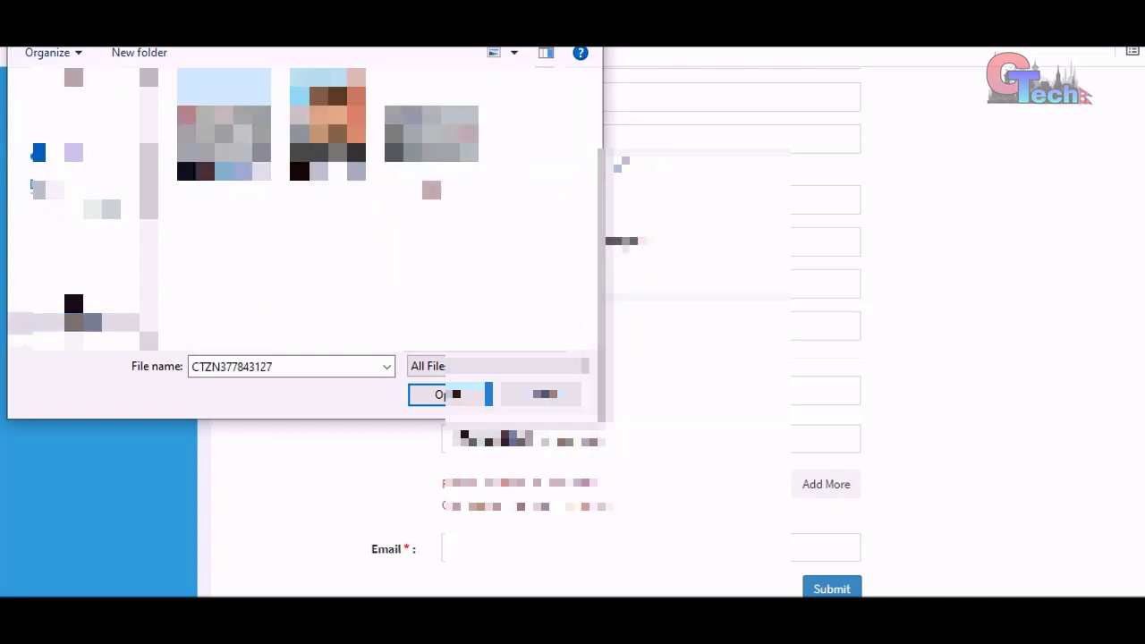
double_click(188, 142)
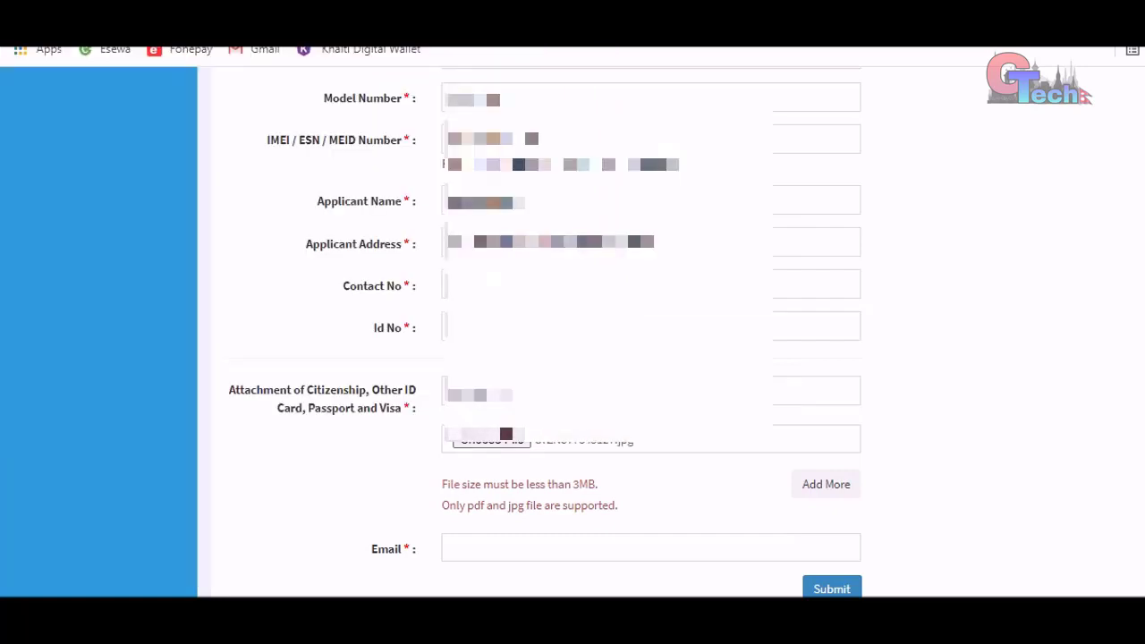
click(826, 485)
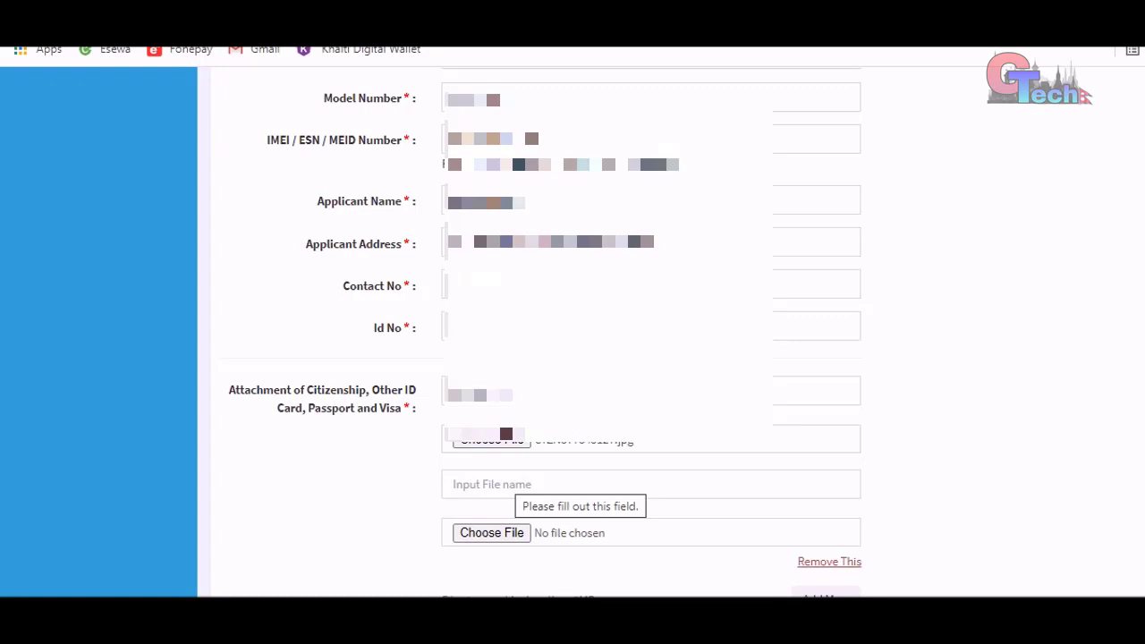
- Name the second attachment row 'citizenship back'
click(483, 484)
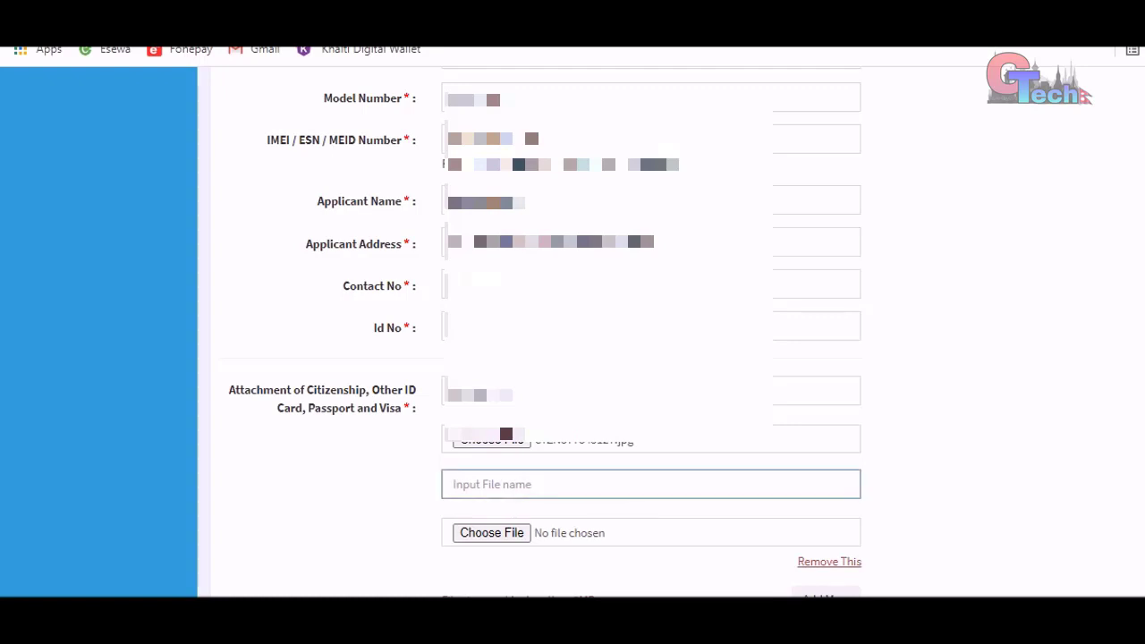
text(citizenship back)
click(446, 390)
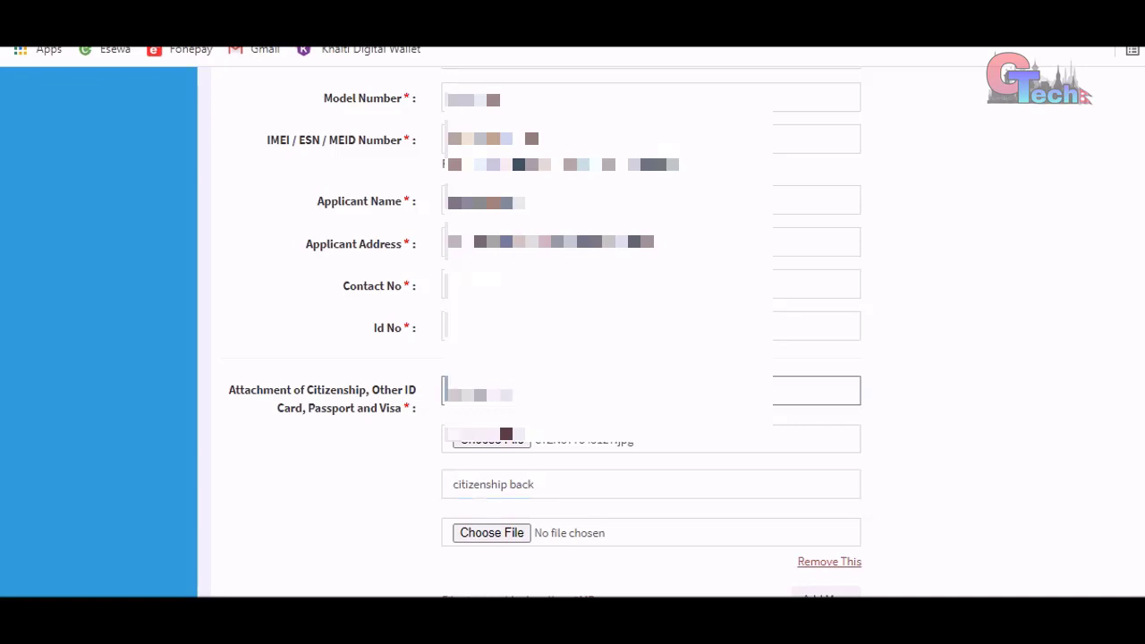
text(fron)
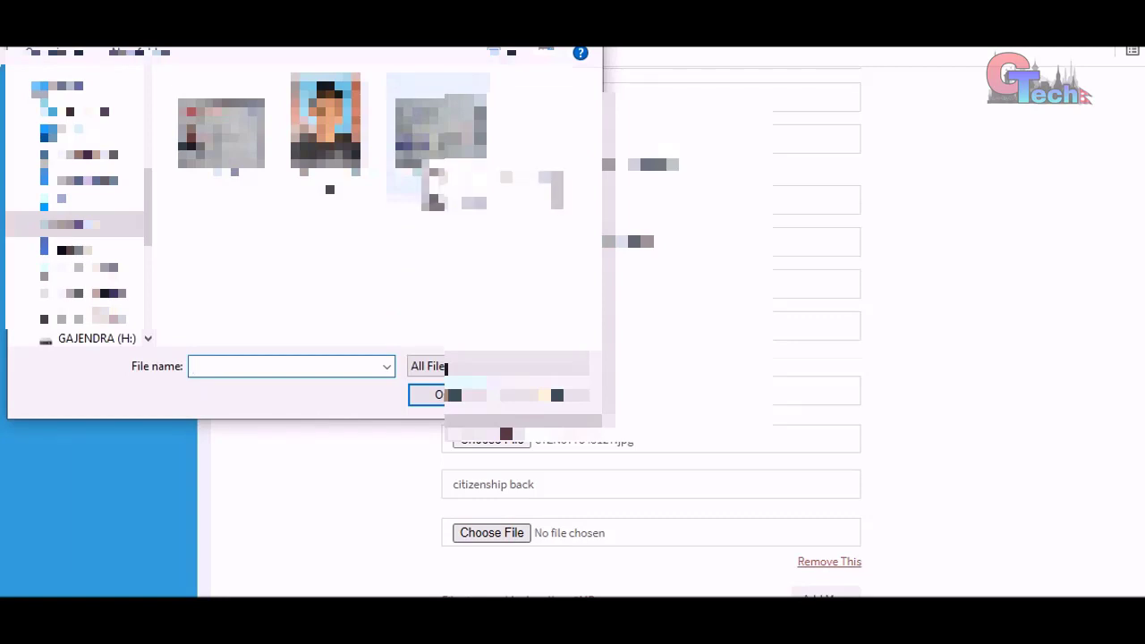
click(439, 134)
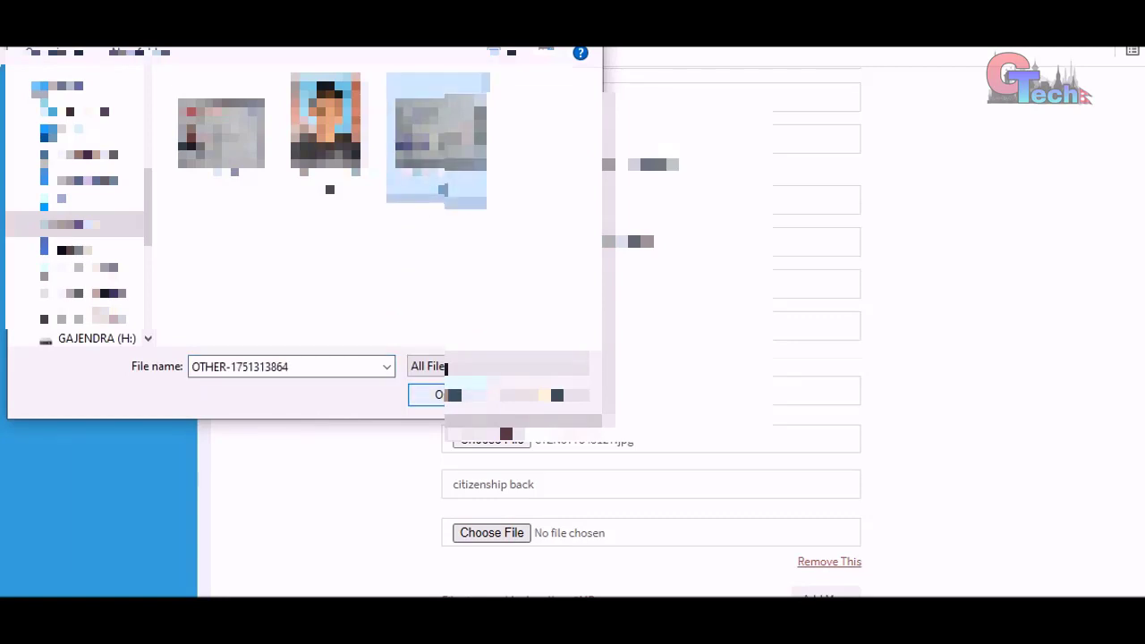
key(Return)
scroll(537, 322, down, 3)
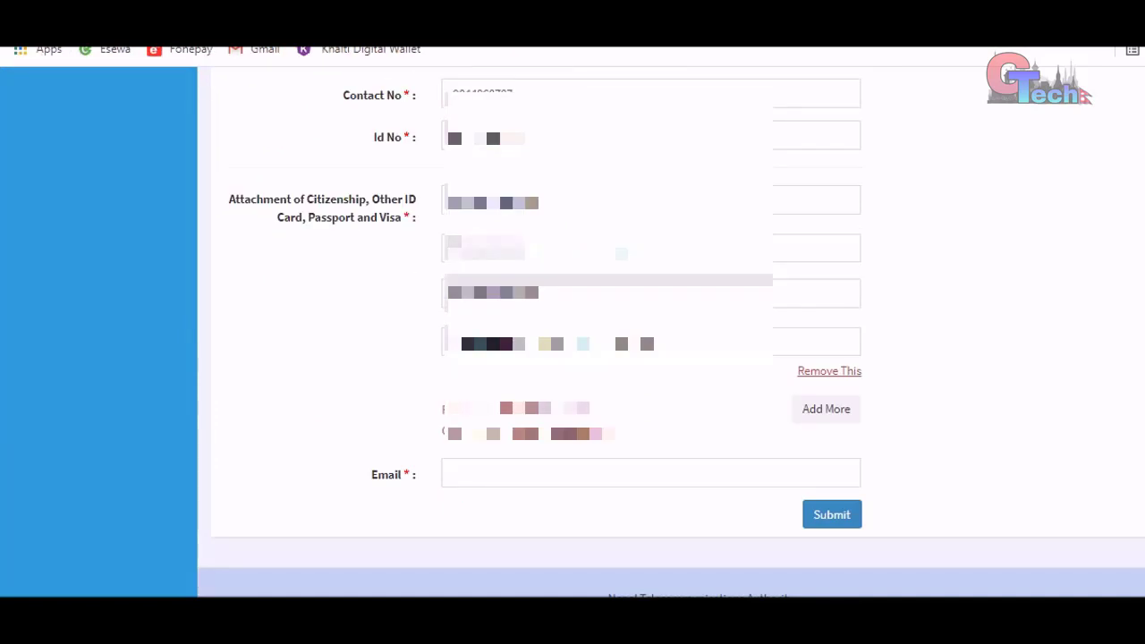
- Type the applicant's e-mail address into the Email field
click(454, 473)
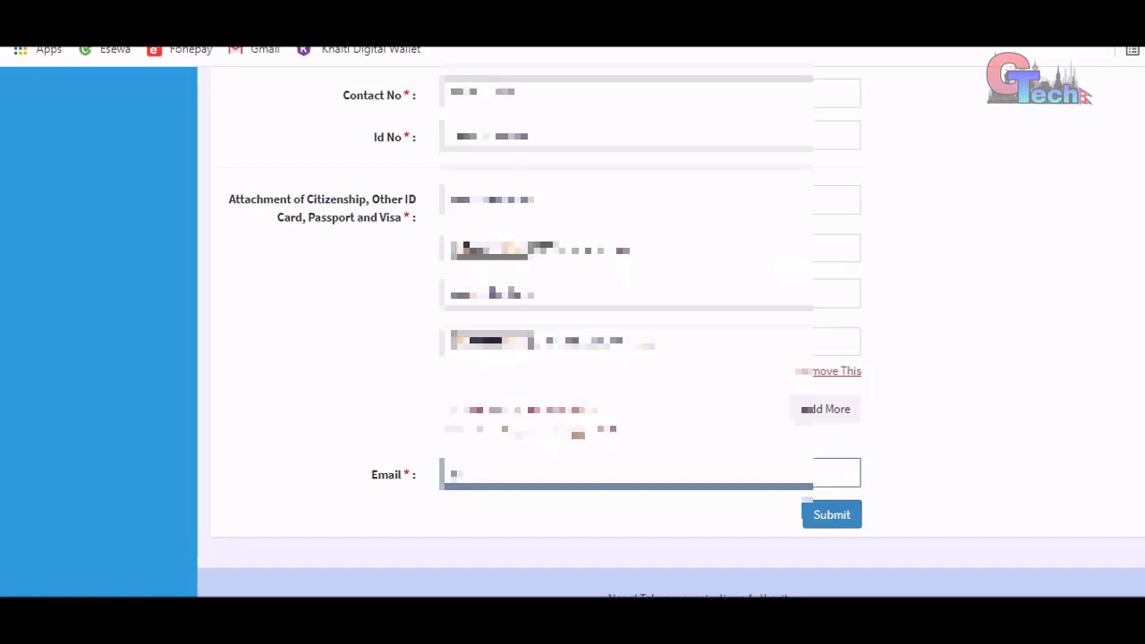
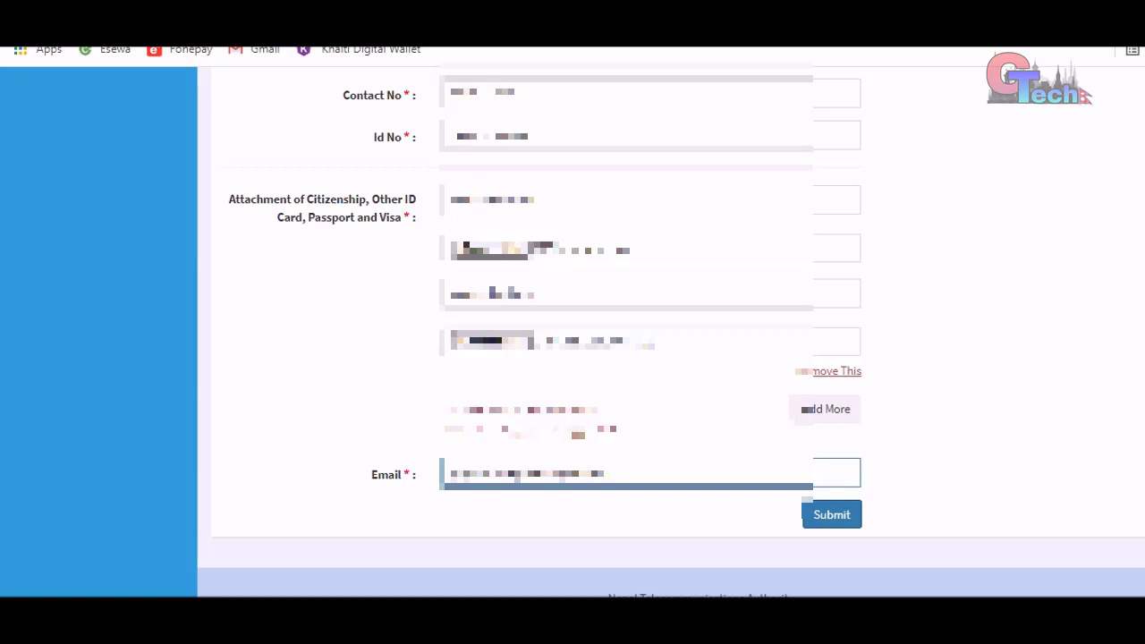
- Submit the form and close the alert confirming it was sent to the Authorized Department
click(819, 517)
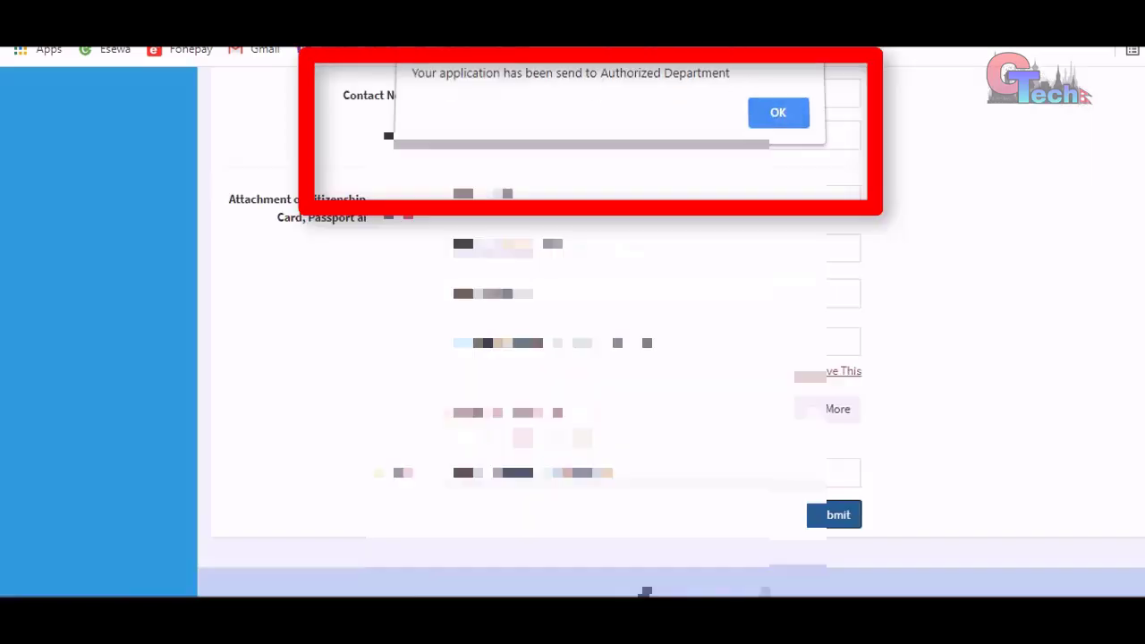
key(Return)
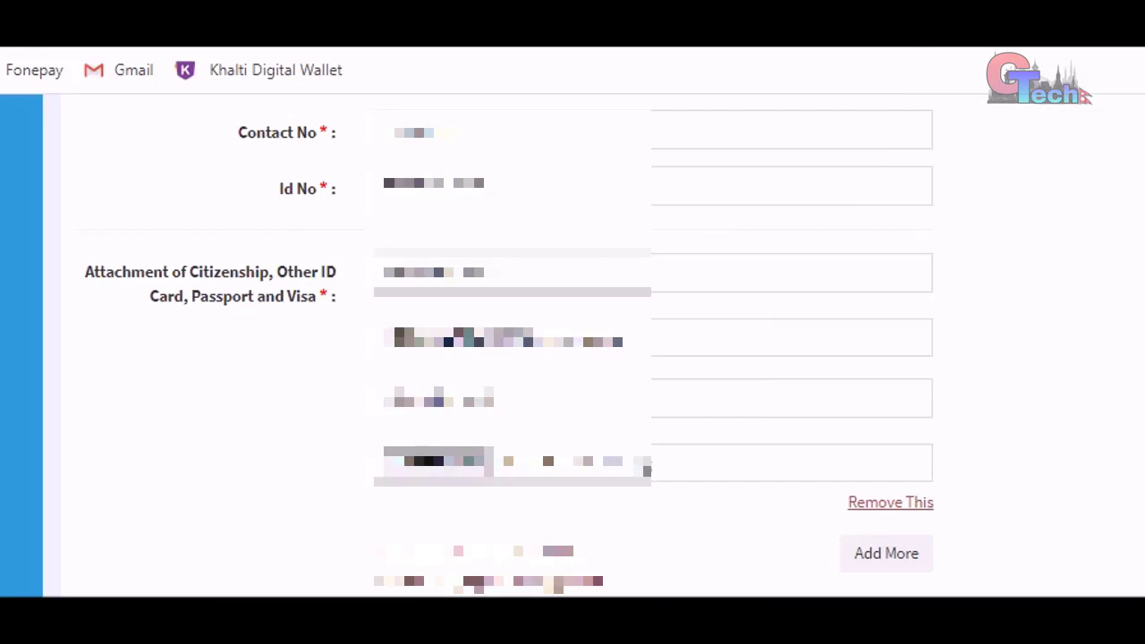
scroll(573, 358, up, 7)
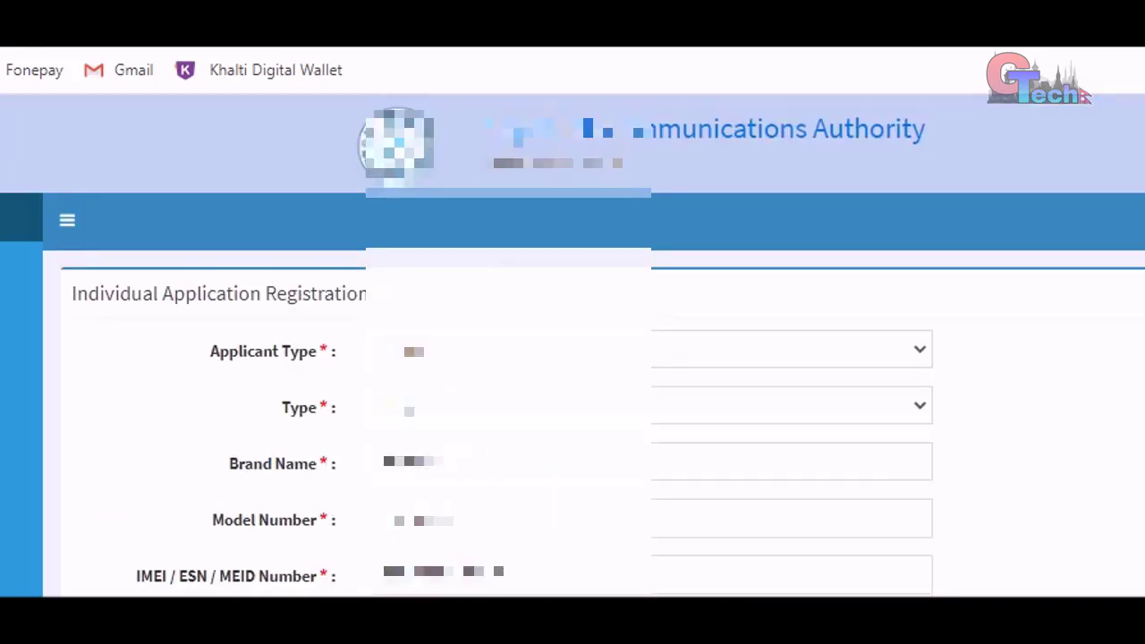
scroll(572, 358, down, 7)
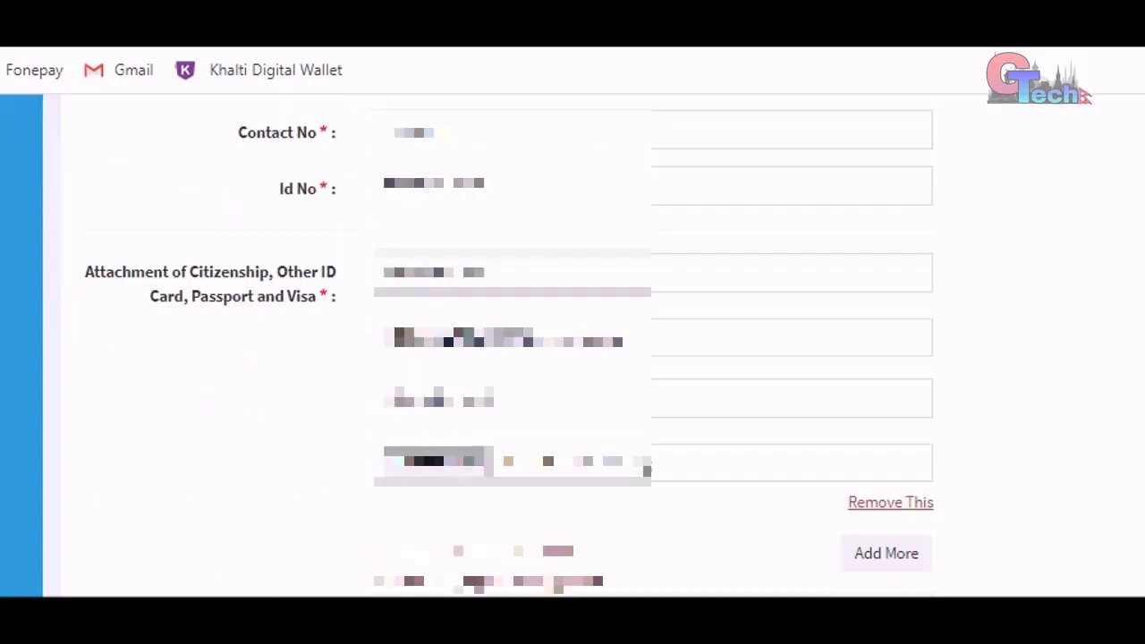